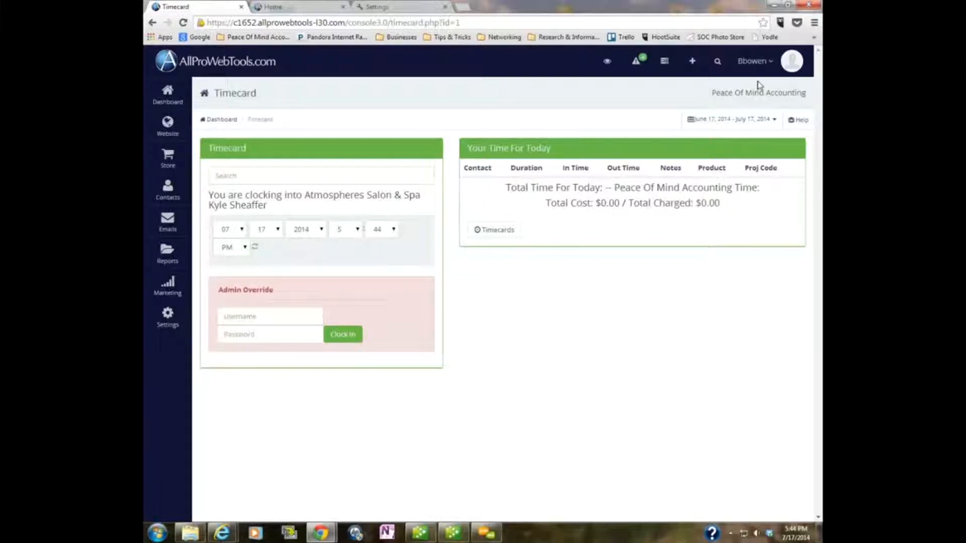
Open the Users settings page
click(762, 62)
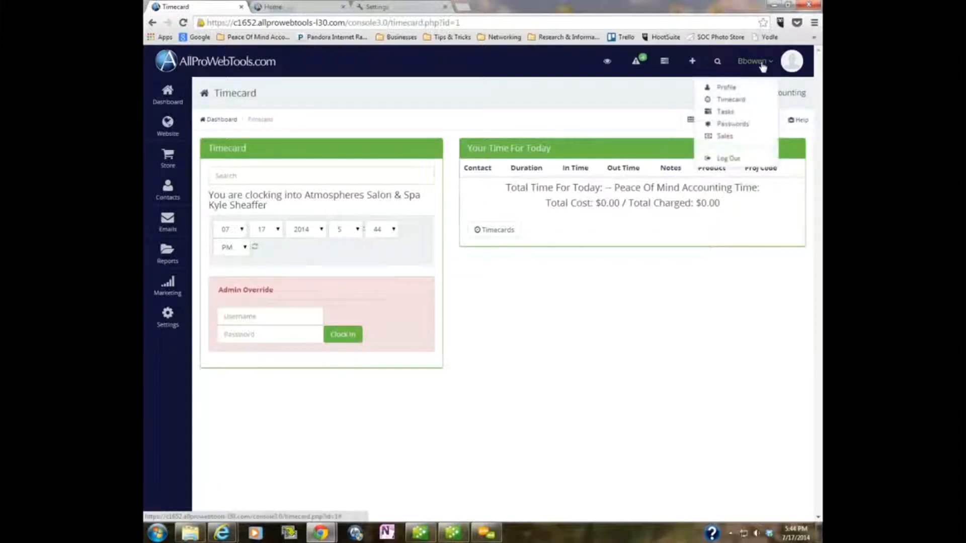
scroll(166, 347, down, 1)
click(160, 271)
mouse_move(164, 275)
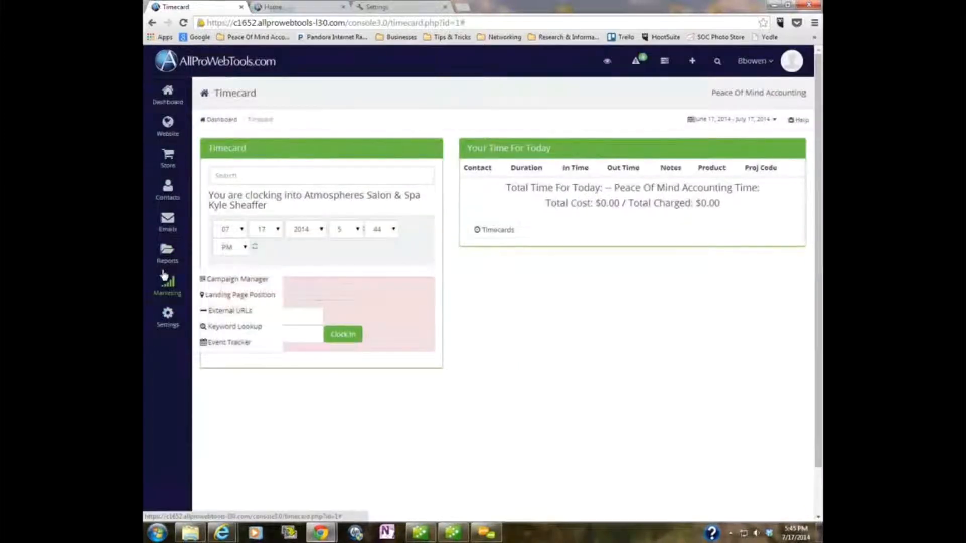
mouse_move(165, 317)
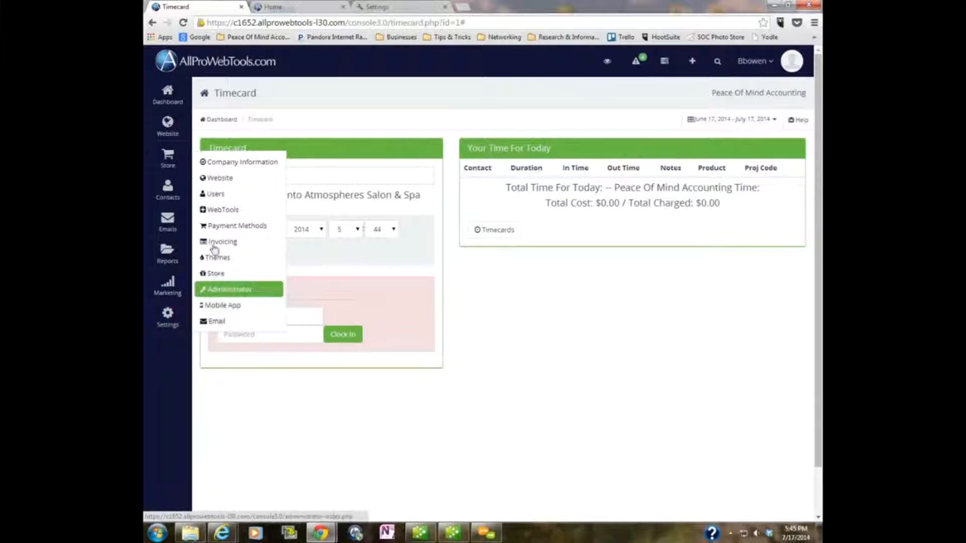
click(219, 199)
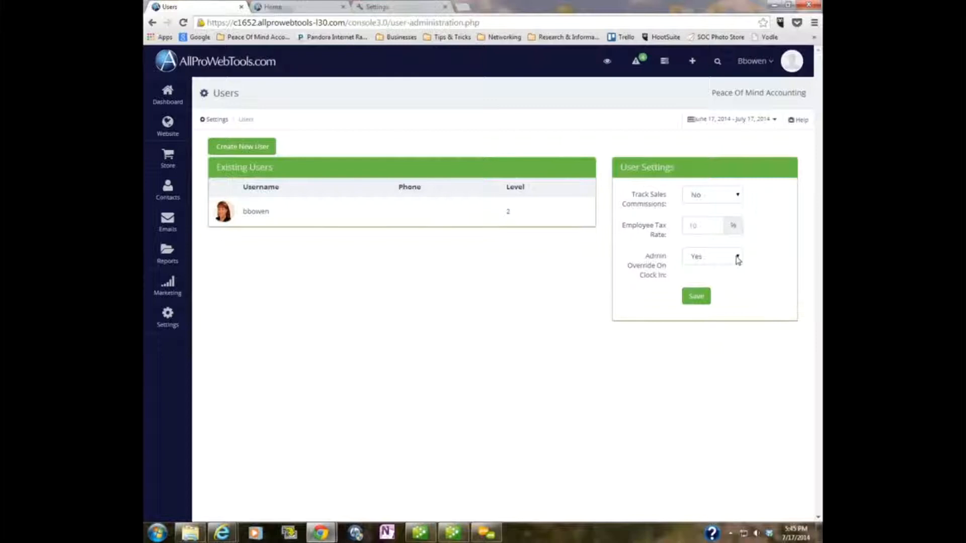
Set Admin Override On Clock In to No and save the user settings
click(738, 257)
click(696, 280)
click(697, 297)
Search for "atmos", open the Atmospheres Salon & Spa contact and go to its clock-in page
click(718, 61)
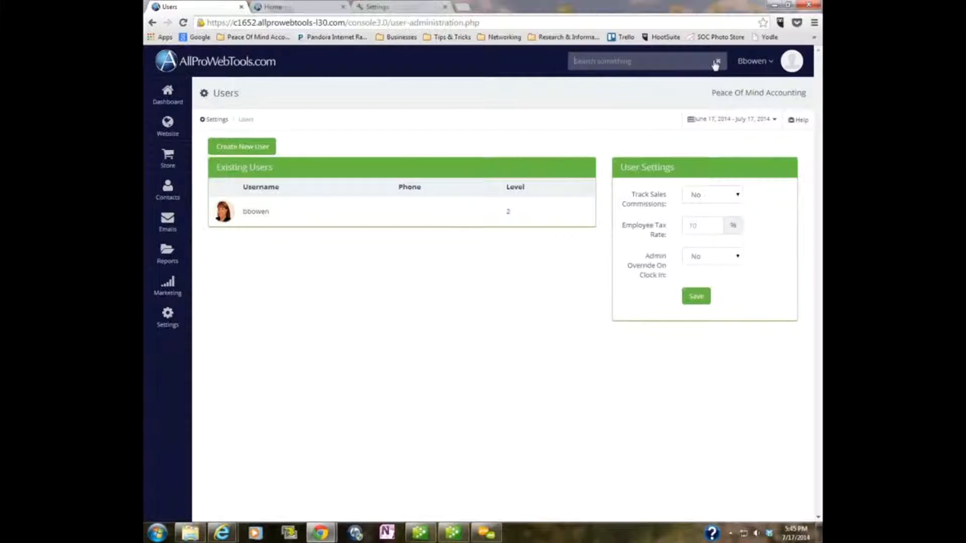
text(atmos)
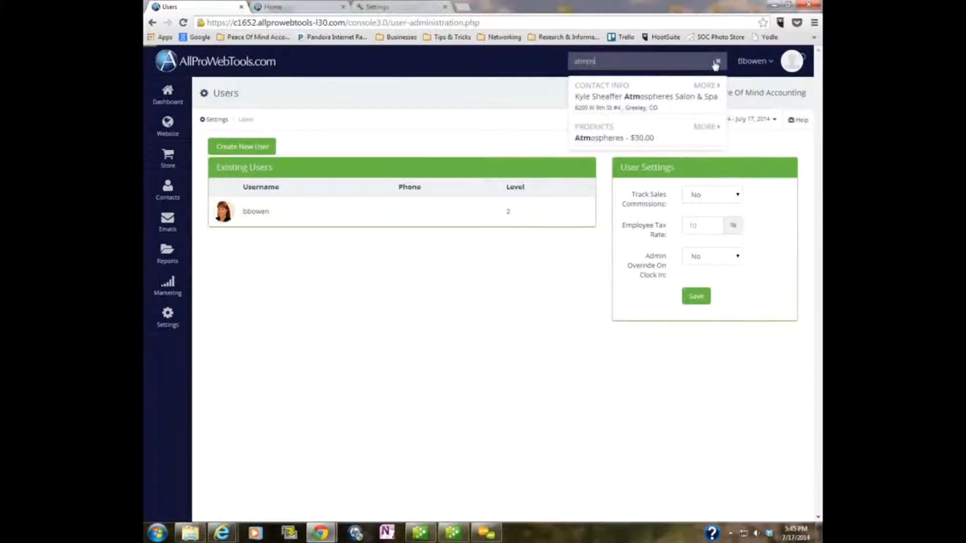
click(623, 100)
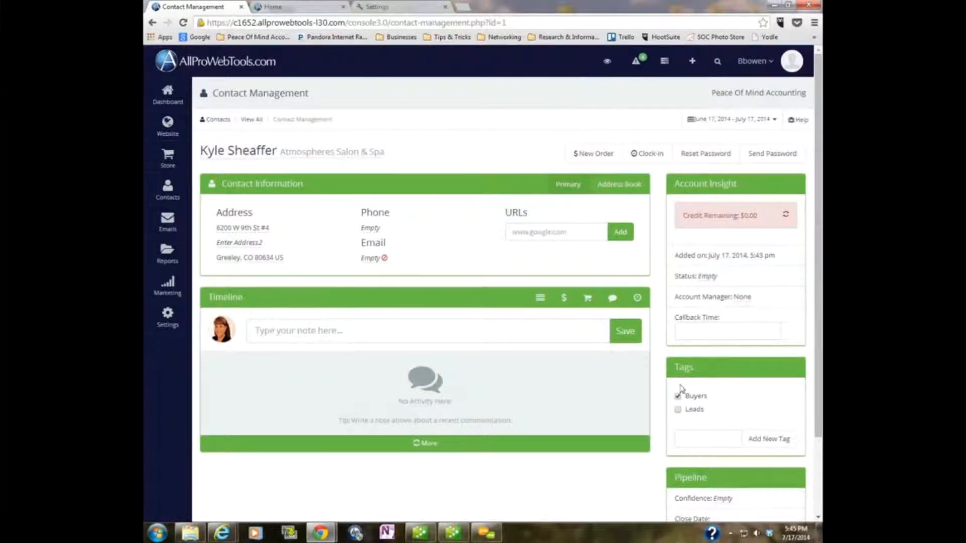
click(649, 155)
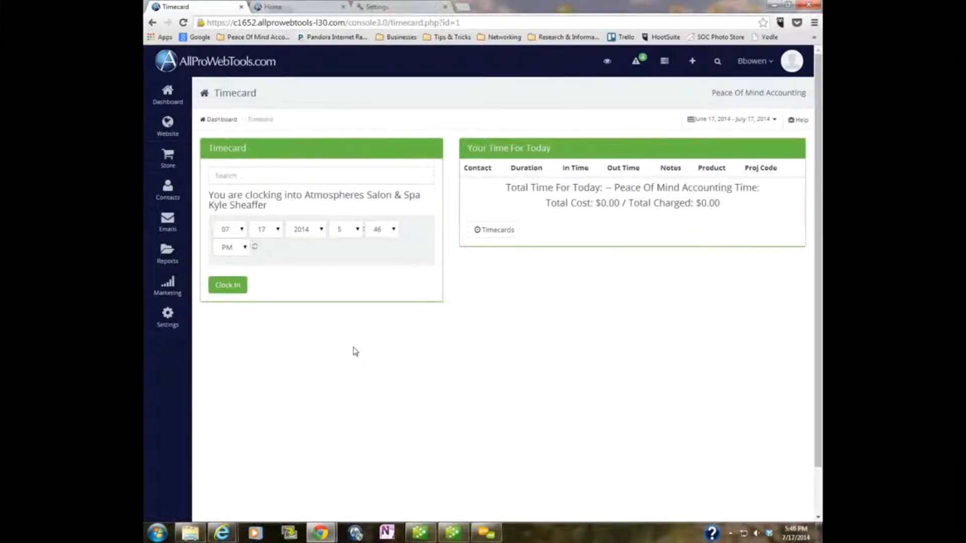
mouse_move(176, 326)
click(214, 290)
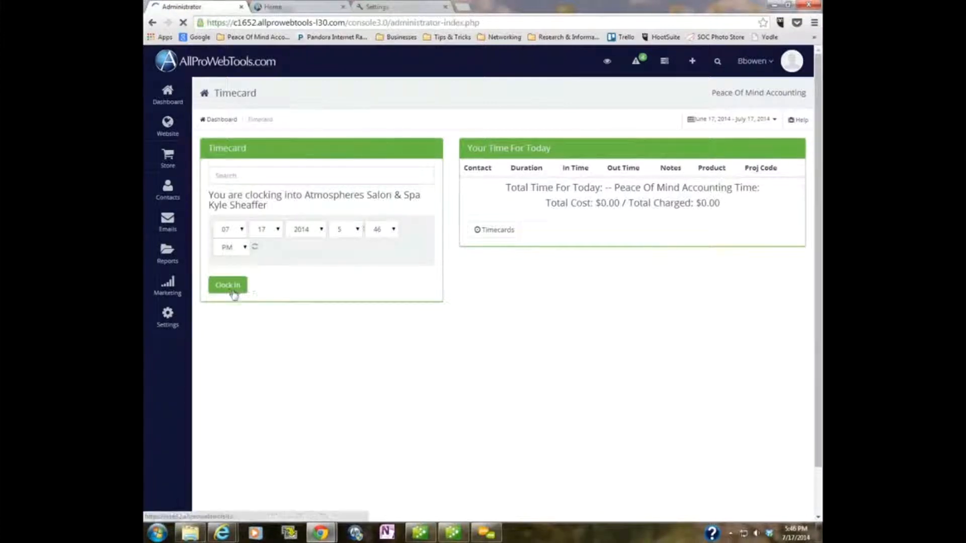
click(237, 297)
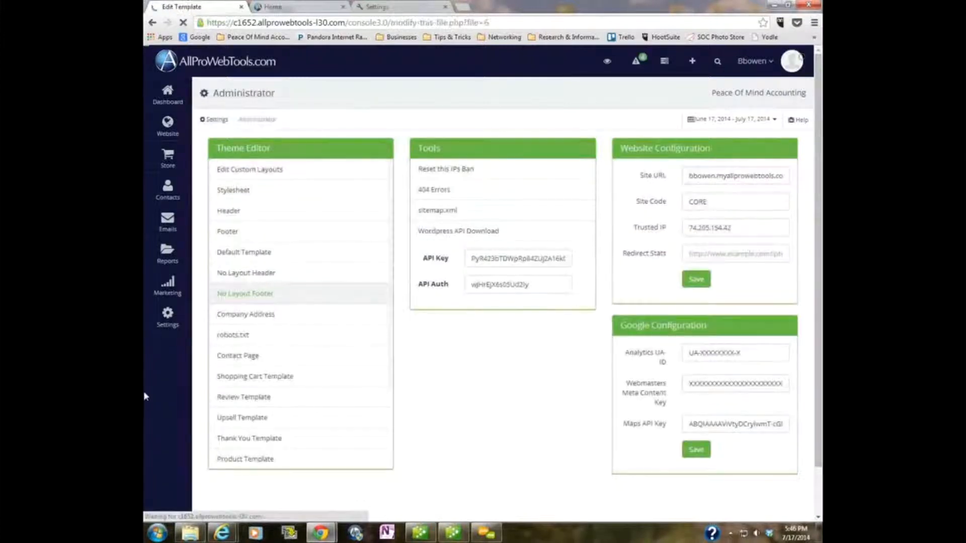
click(152, 22)
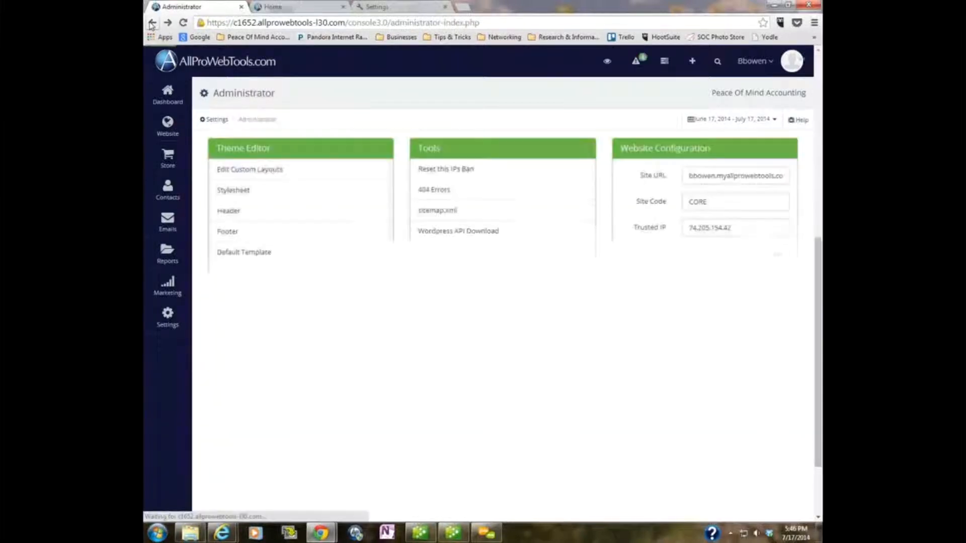
click(152, 23)
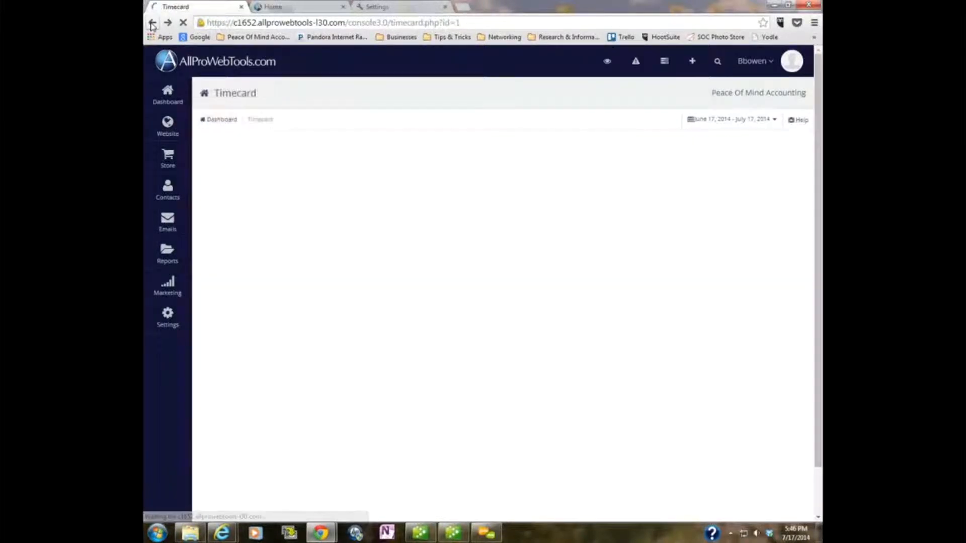
Clock in to Atmospheres Salon & Spa and set the clock-out hour to 6
click(231, 288)
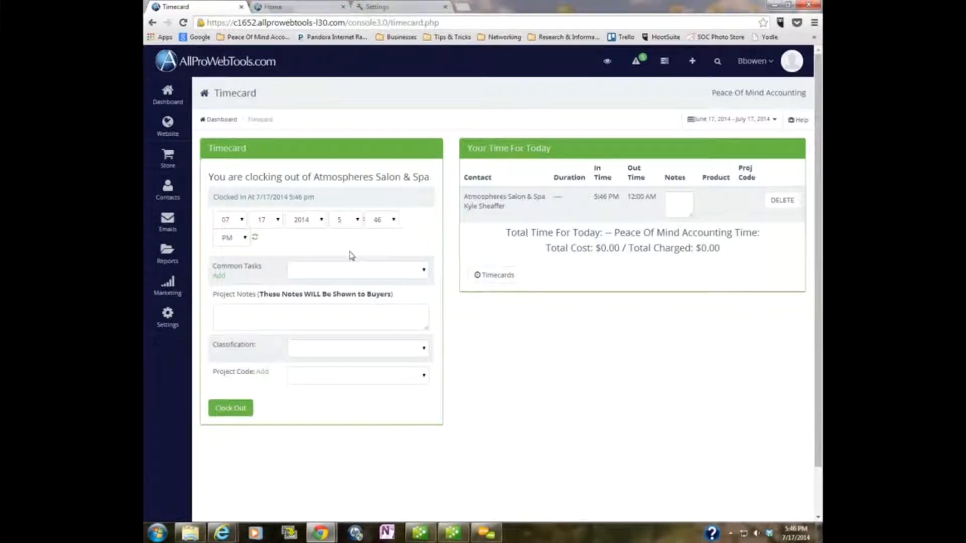
click(357, 221)
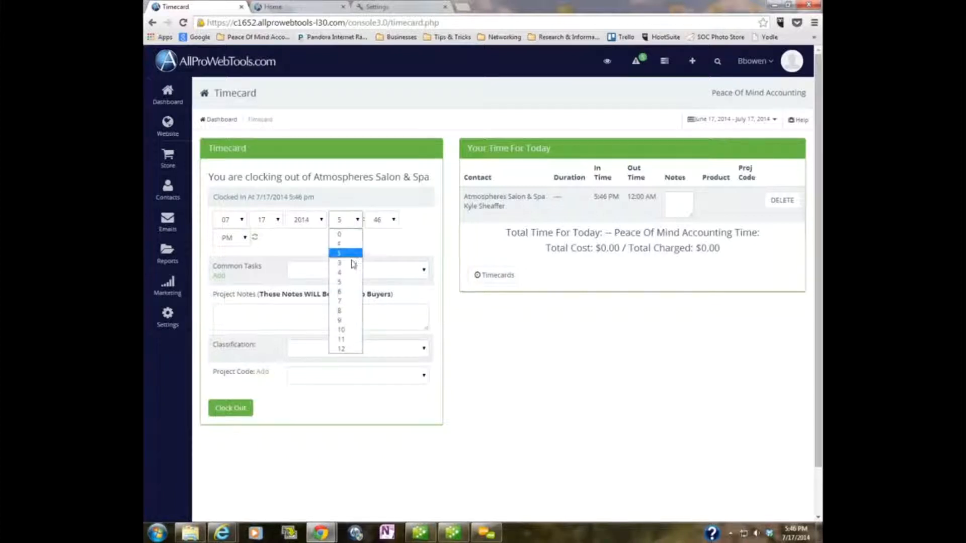
click(340, 292)
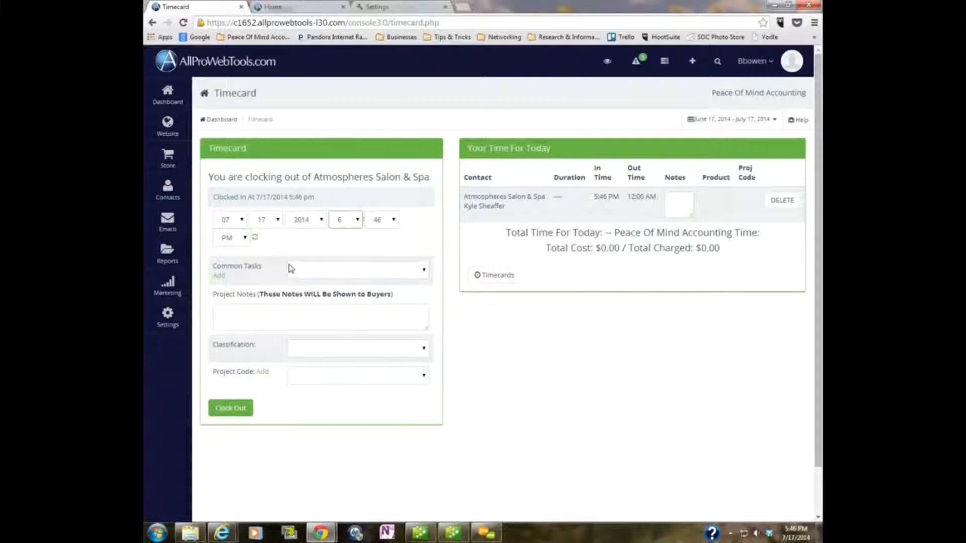
click(425, 272)
click(424, 272)
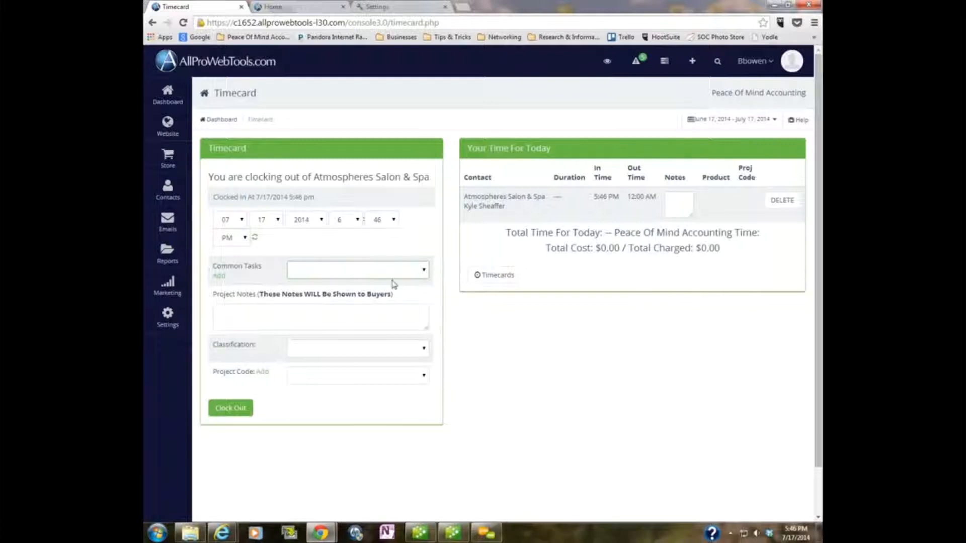
click(220, 313)
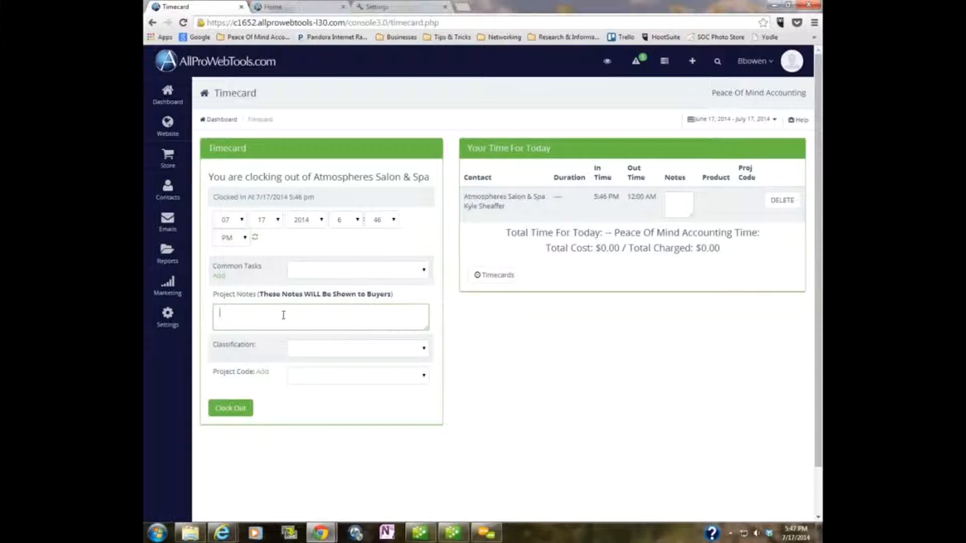
click(301, 272)
click(294, 285)
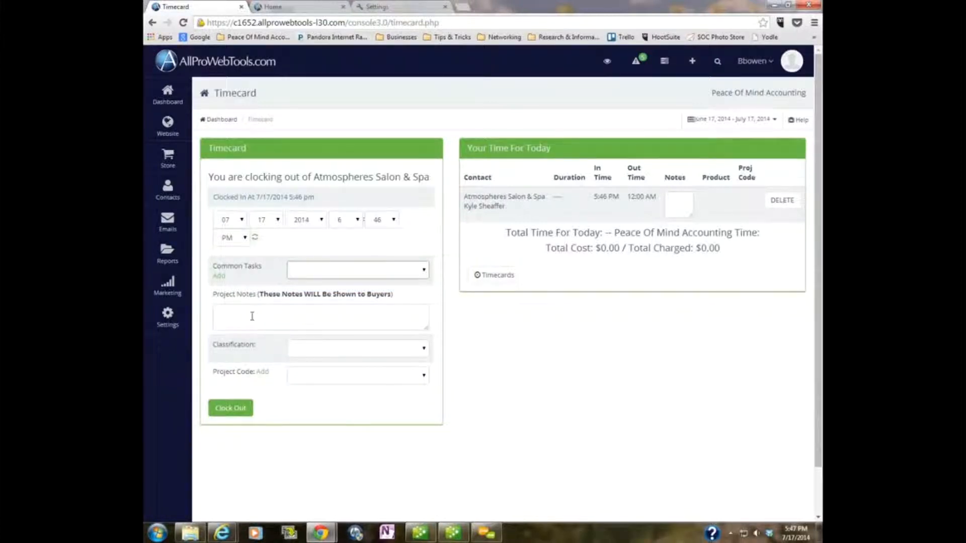
click(309, 272)
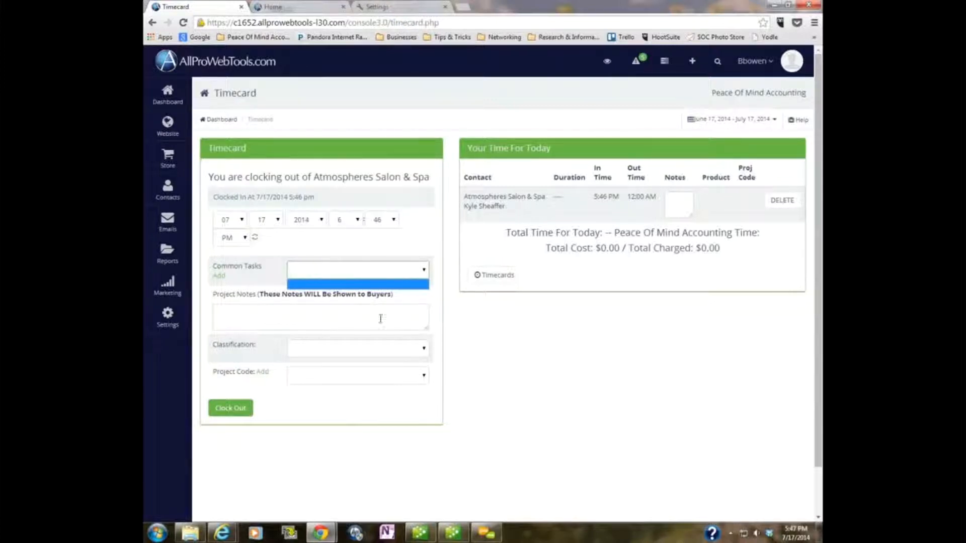
Enter "Bookkeeping Weekly Work" as the project notes of the timecard entry
click(251, 313)
text(B)
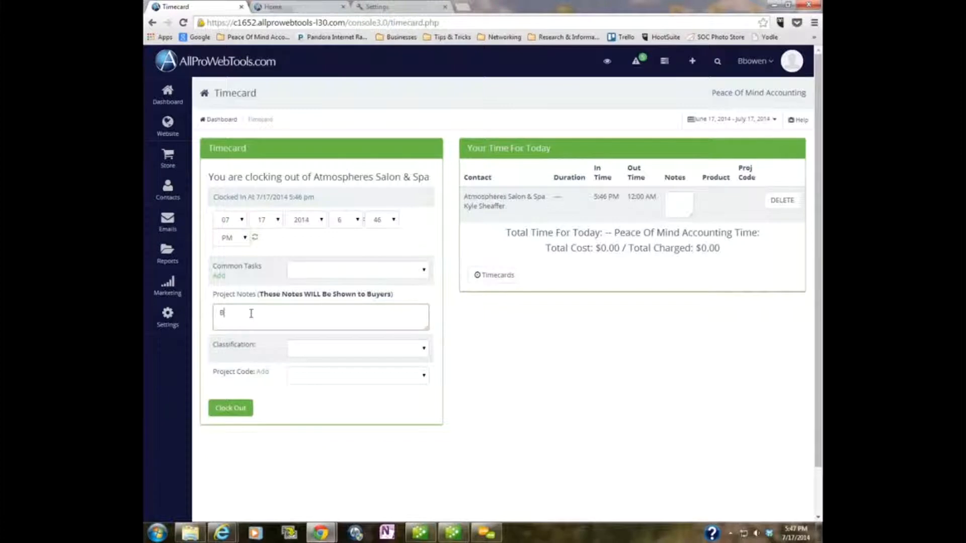
text(ookkeeping Weekly Work)
Classify the timecard entry as Atmospheres -- ($30.00) and clock out without a project code
click(425, 351)
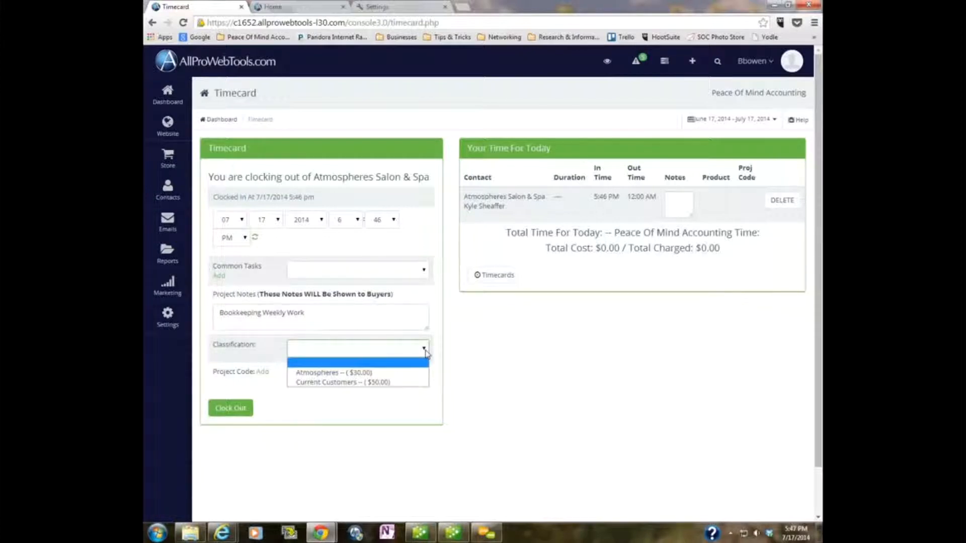
click(369, 377)
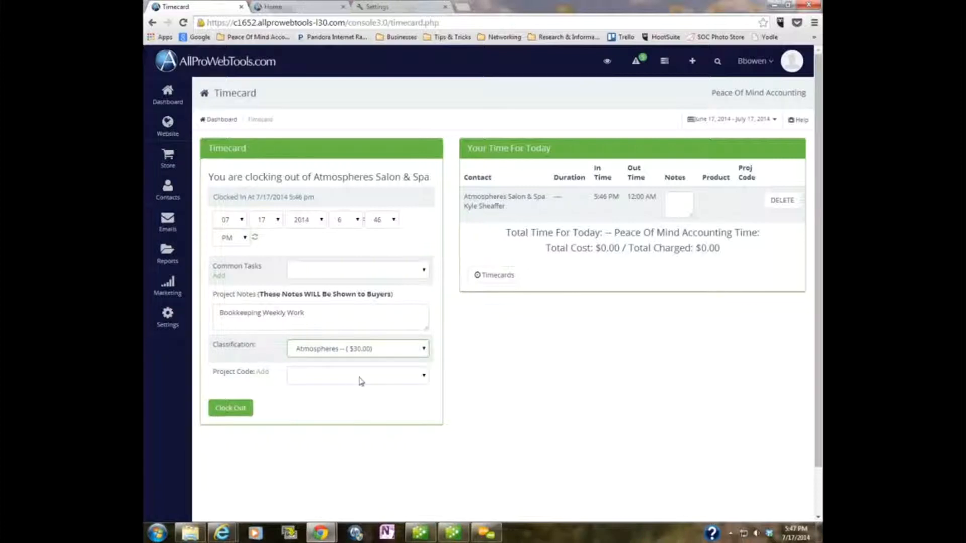
click(426, 380)
click(427, 380)
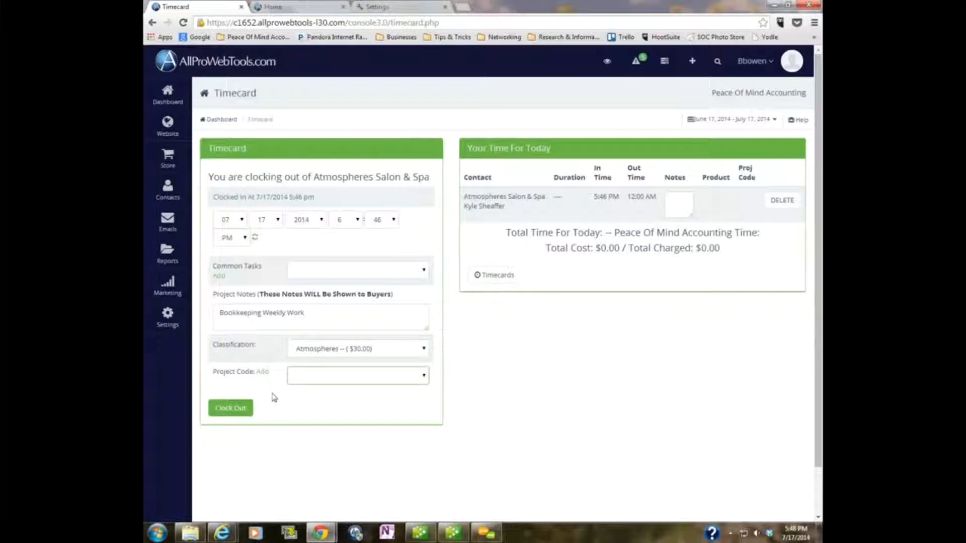
click(241, 411)
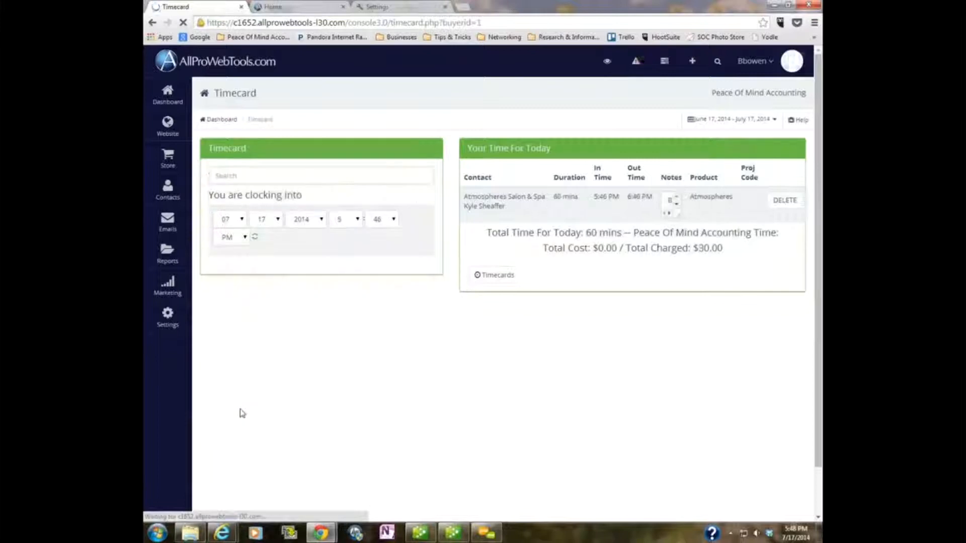